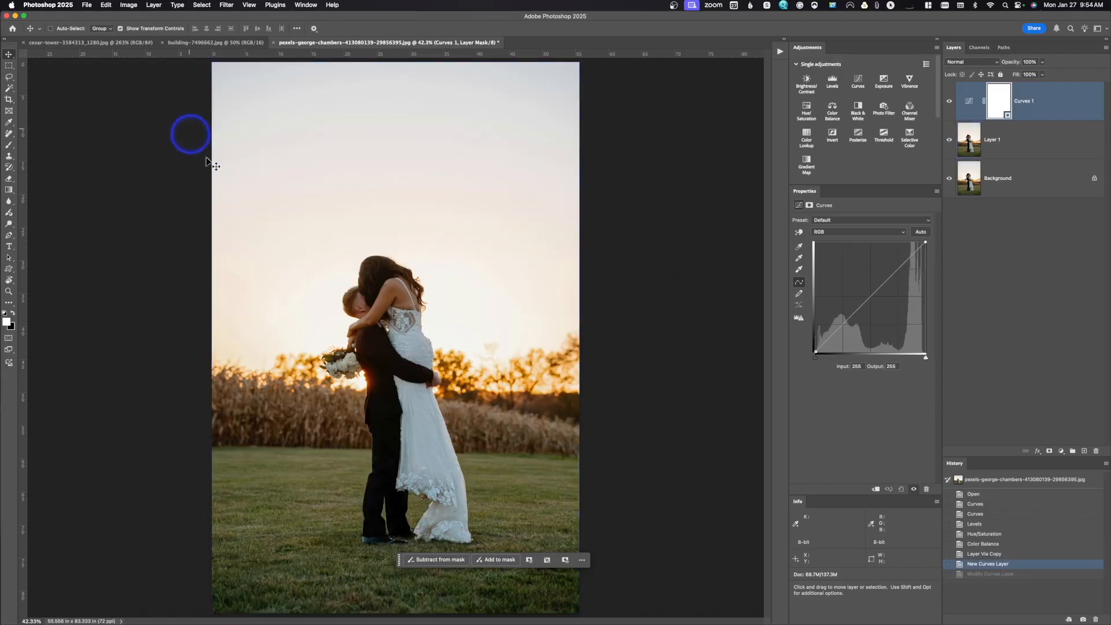
Lasso a freehand selection of about 17.6 by 17.7 inches in the sky to the upper left of the couple.
click(9, 79)
mouse_move(356, 154)
mouse_down()
mouse_move(265, 200)
mouse_move(270, 248)
mouse_move(352, 255)
mouse_up()
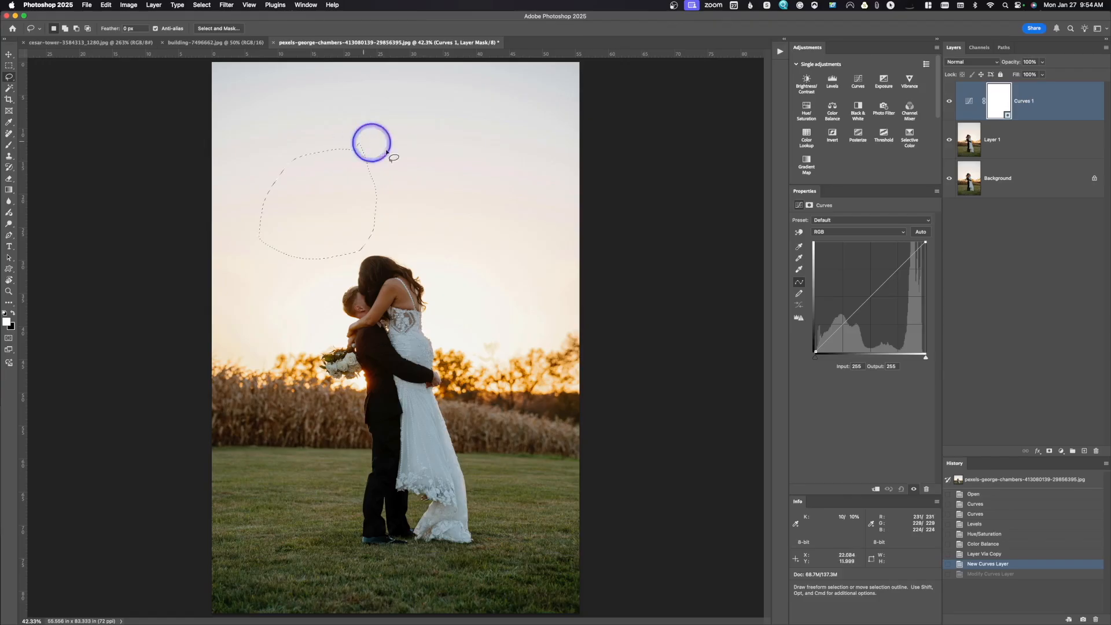
drag(373, 145, 373, 146)
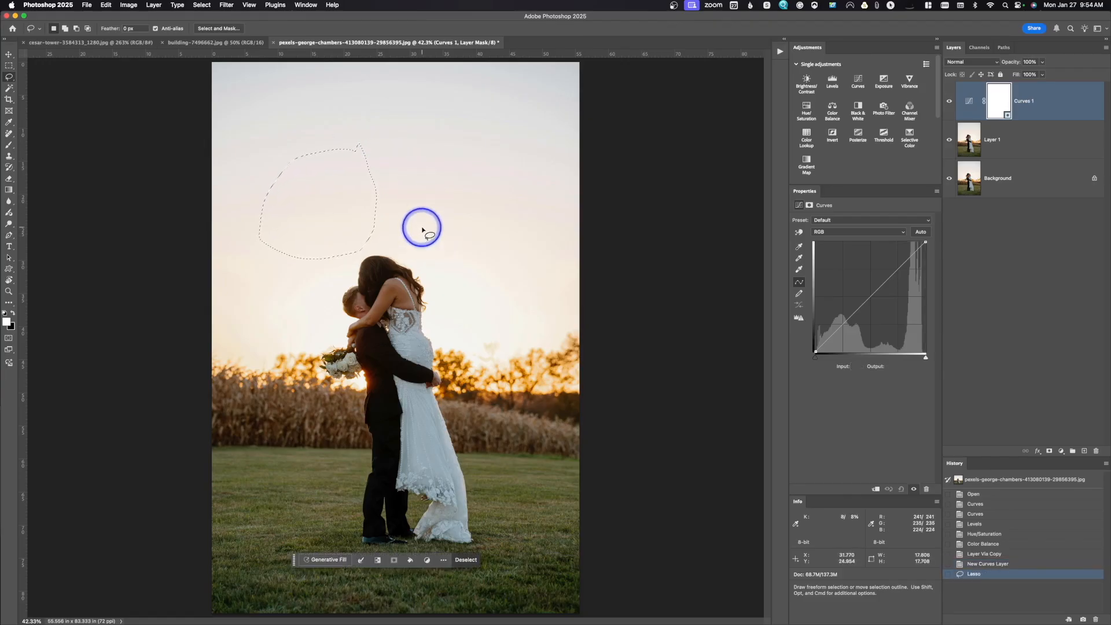
Add a second lassoed area in the sky beside the bride's head and subtract its right half from the selection.
key(shift)
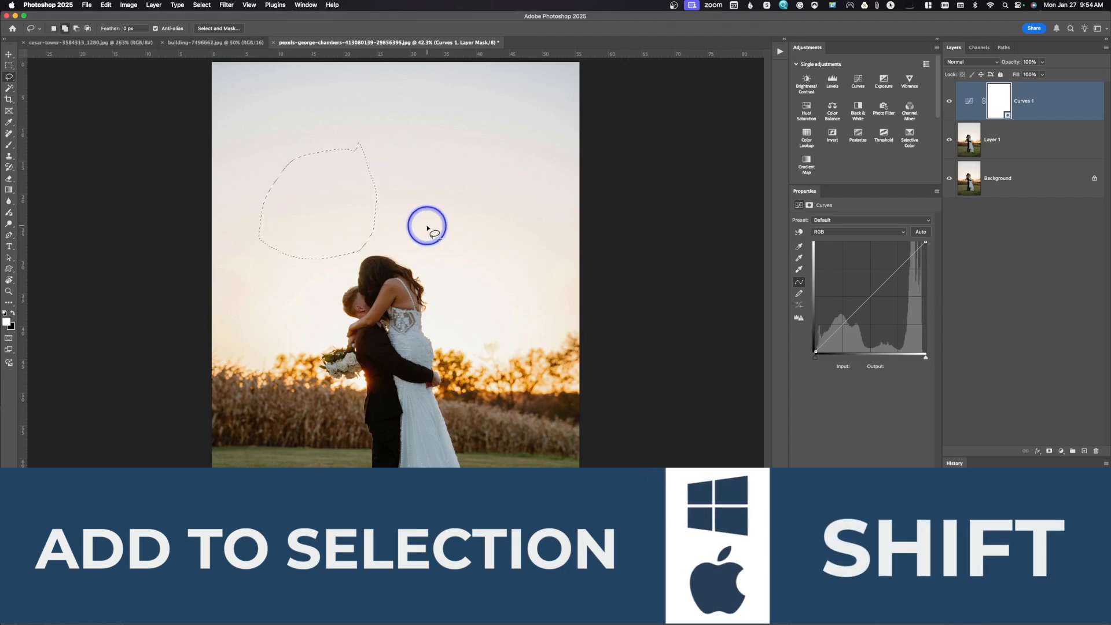
mouse_move(437, 223)
mouse_down()
mouse_move(402, 238)
mouse_move(410, 274)
mouse_move(458, 289)
mouse_move(478, 258)
mouse_move(464, 217)
mouse_move(437, 214)
mouse_up()
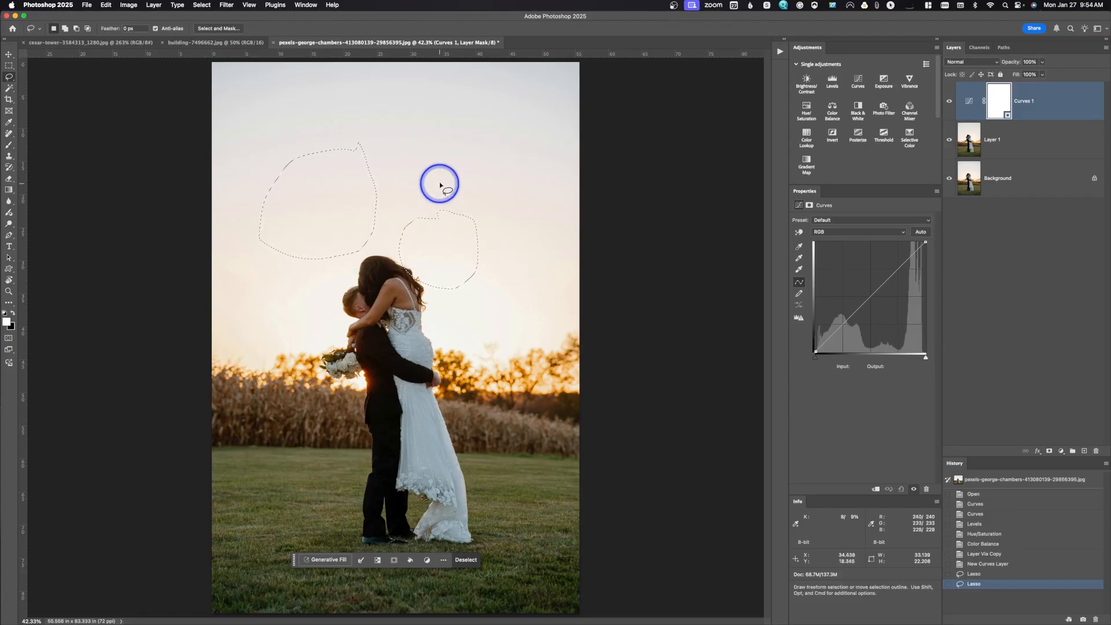
key(alt)
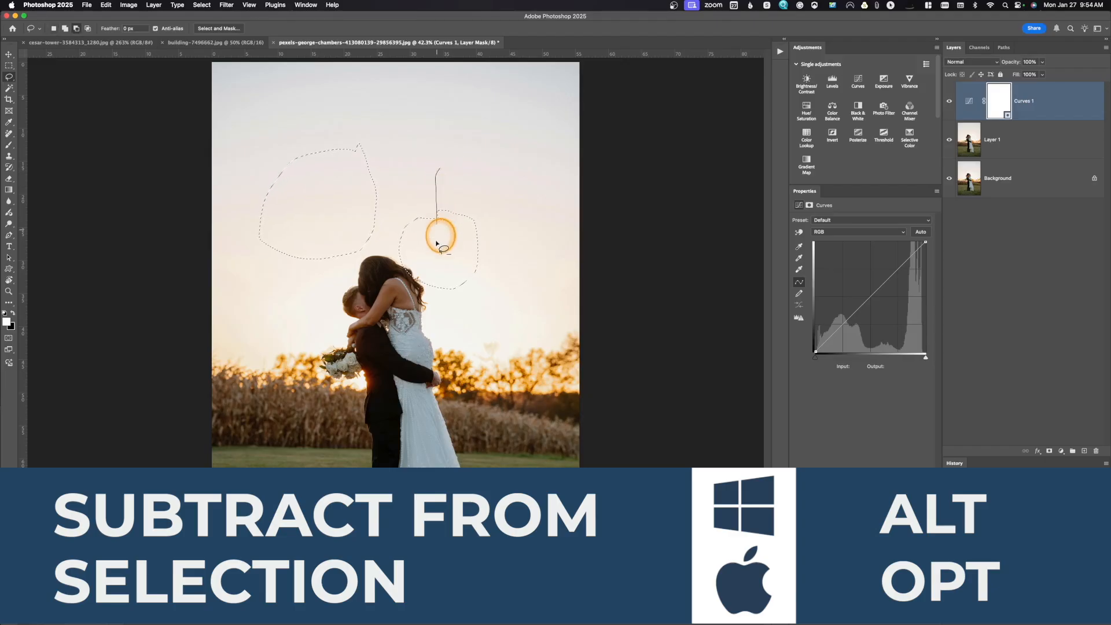
mouse_move(451, 331)
mouse_down()
mouse_move(498, 293)
mouse_move(476, 196)
mouse_move(463, 196)
mouse_up()
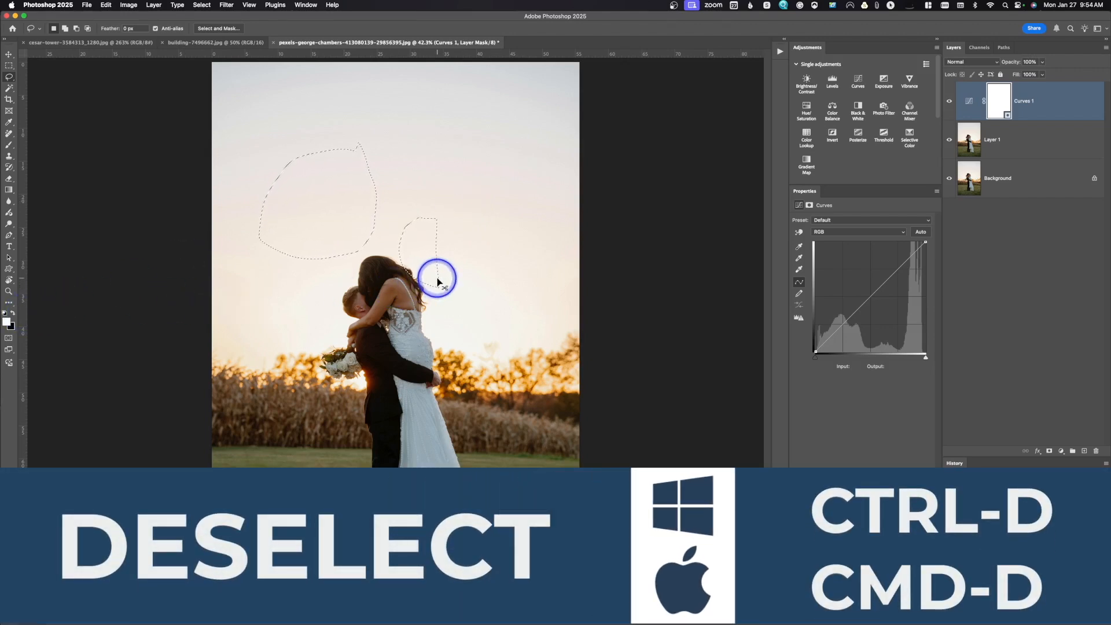
Deselect the lassoed areas, undo that to restore the selection, and clear it again.
key(super+d)
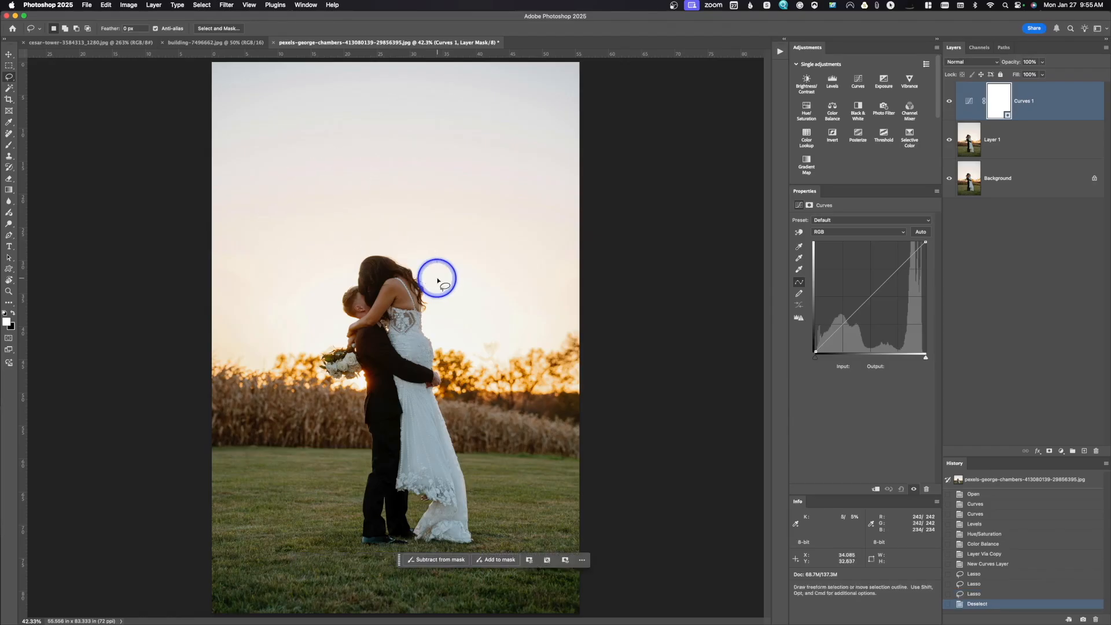
key(super+z)
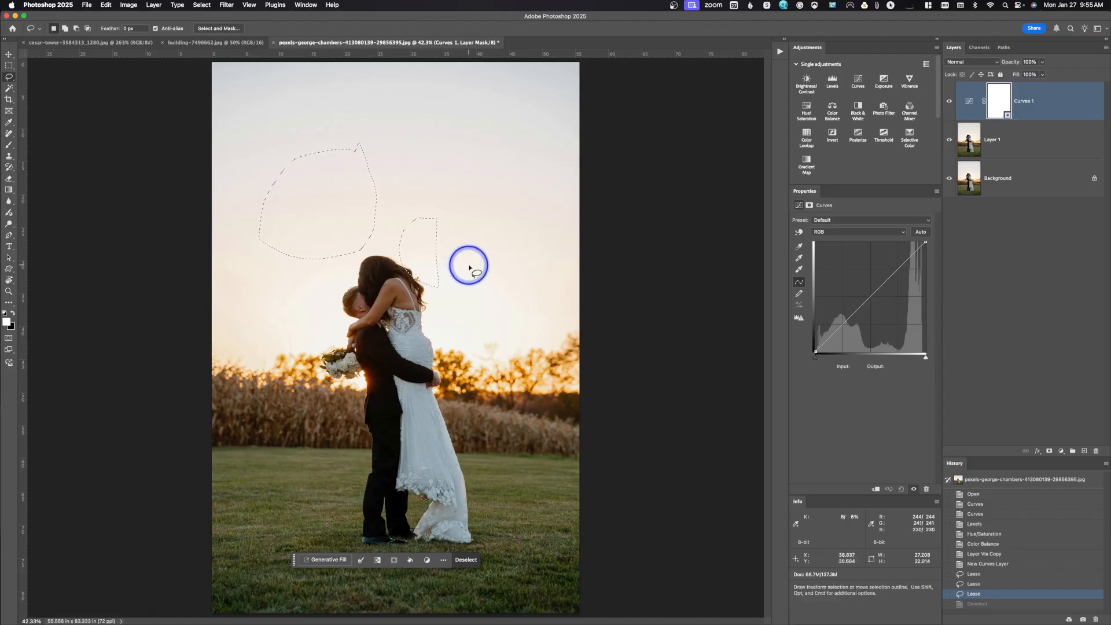
click(457, 209)
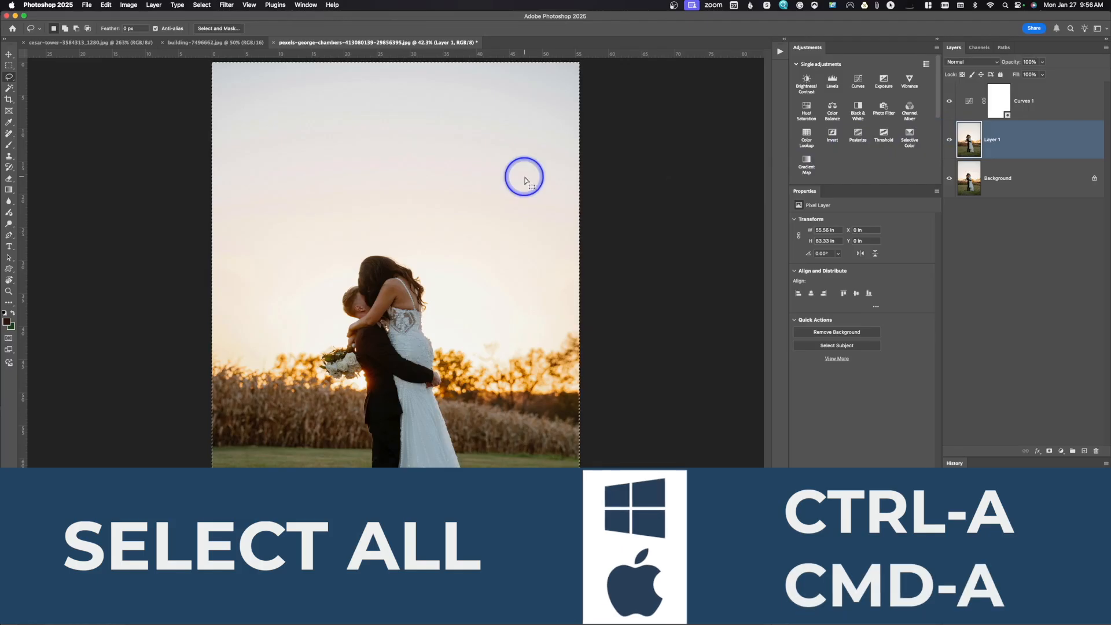
Copy the entire canvas of Layer 1, paste it as a new layer, and convert the pasted layer to a smart object.
key(super+a)
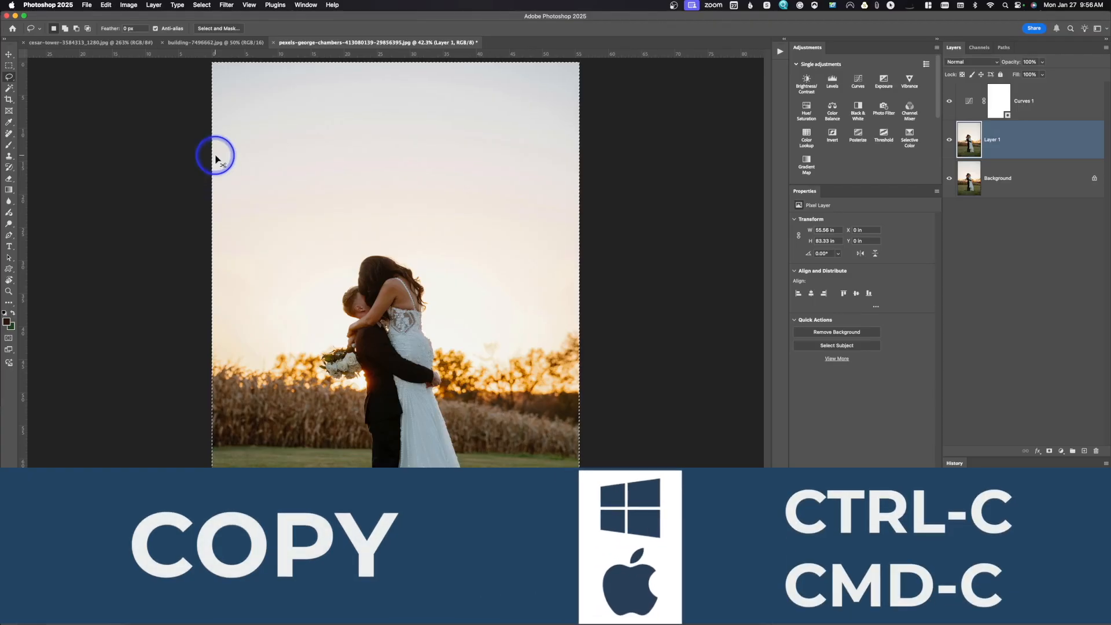
key(super+c)
key(super+v)
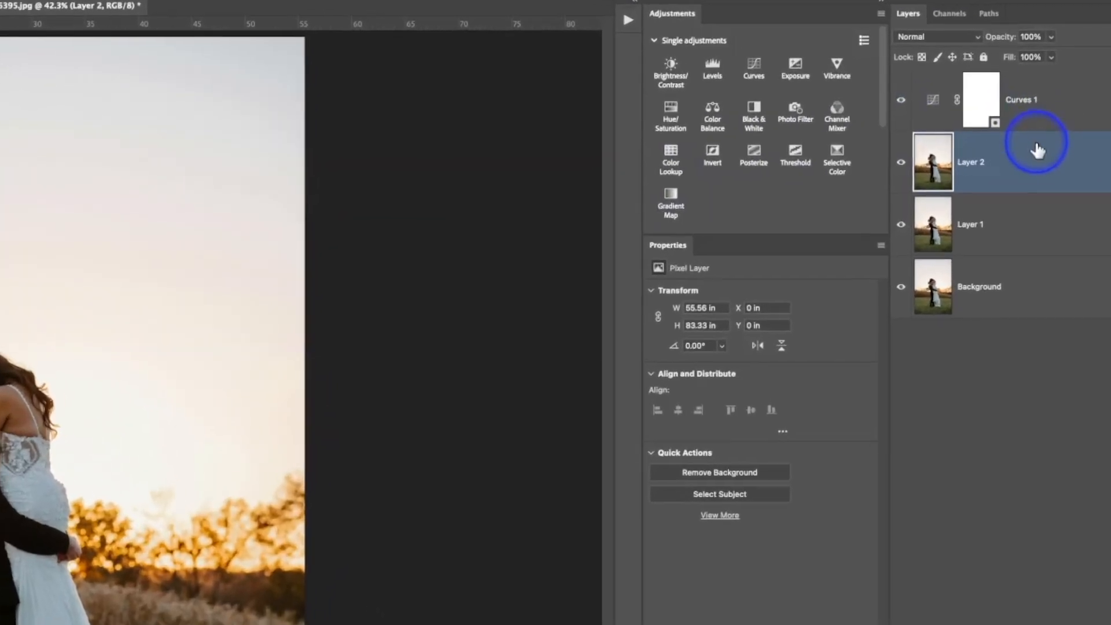
right_click(1052, 169)
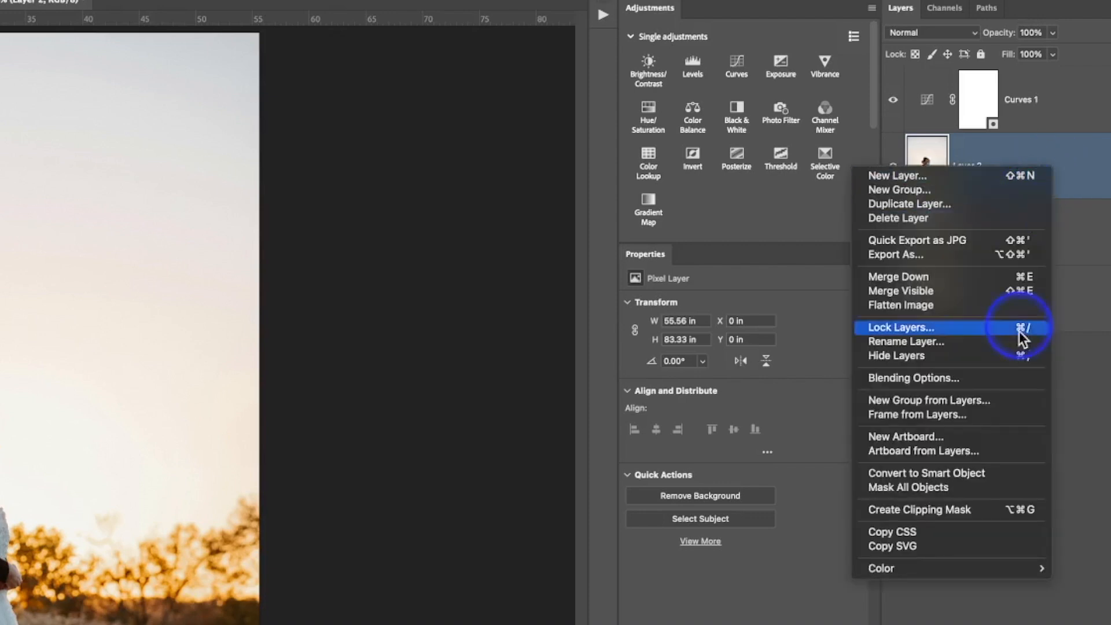
click(1006, 470)
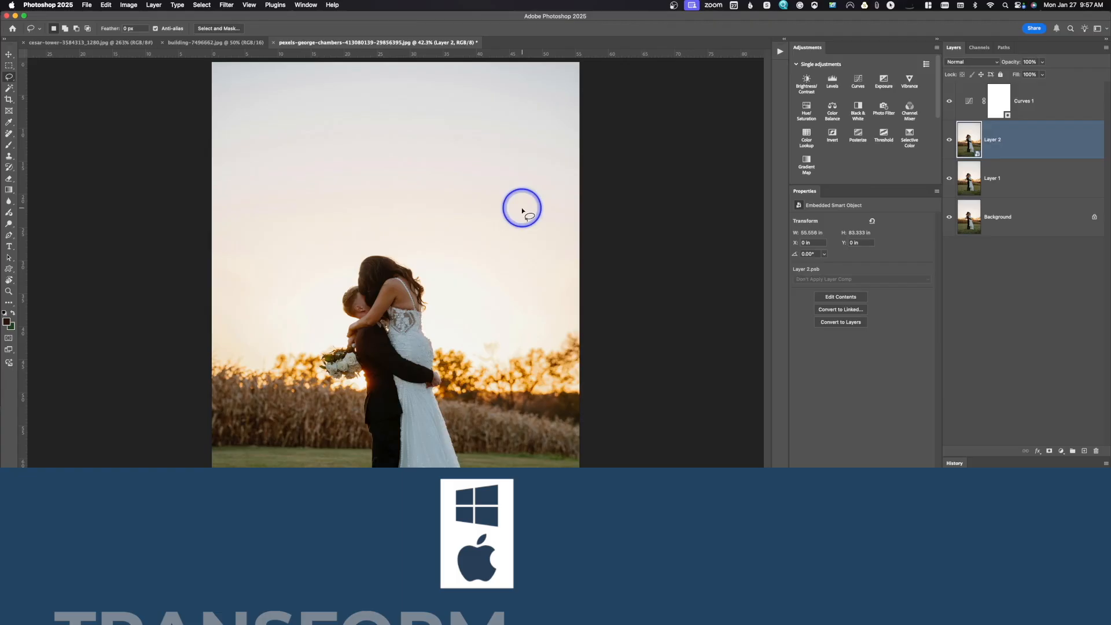
Try squashing Layer 2 to about 93% width and 60% height with Free Transform, undo the scaling, view the transform modes and commit.
key(super+t)
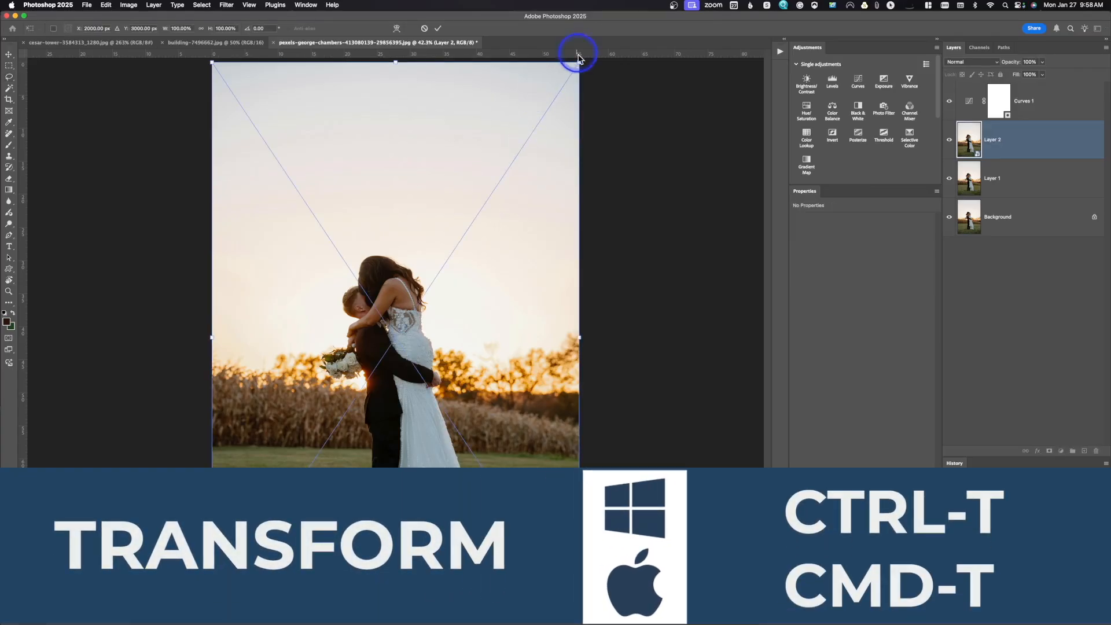
drag(579, 60, 566, 172)
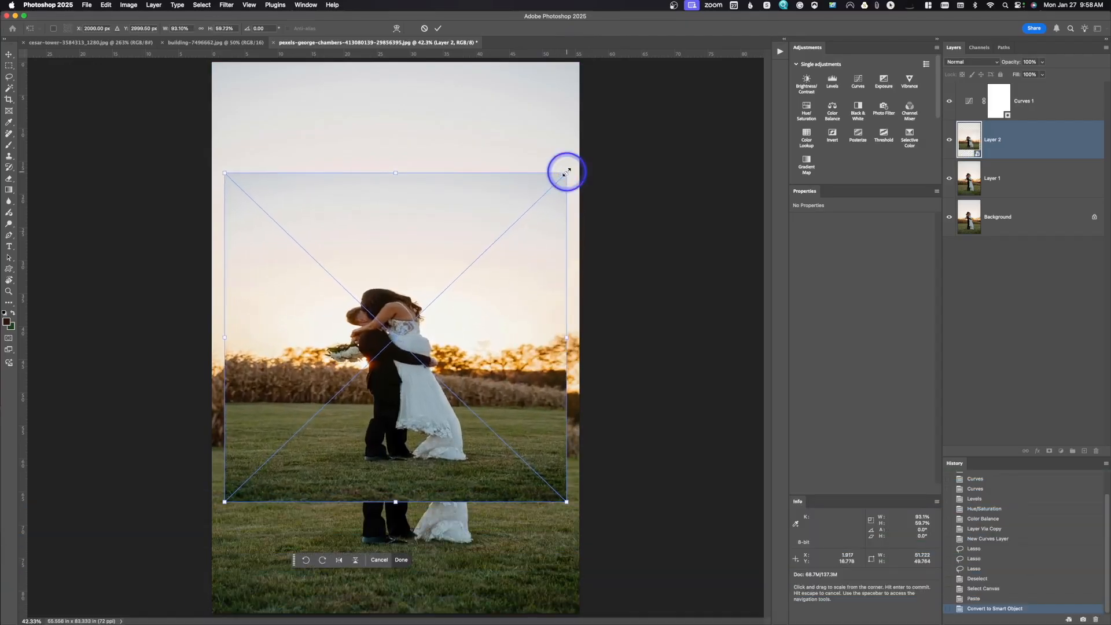
key(super+z)
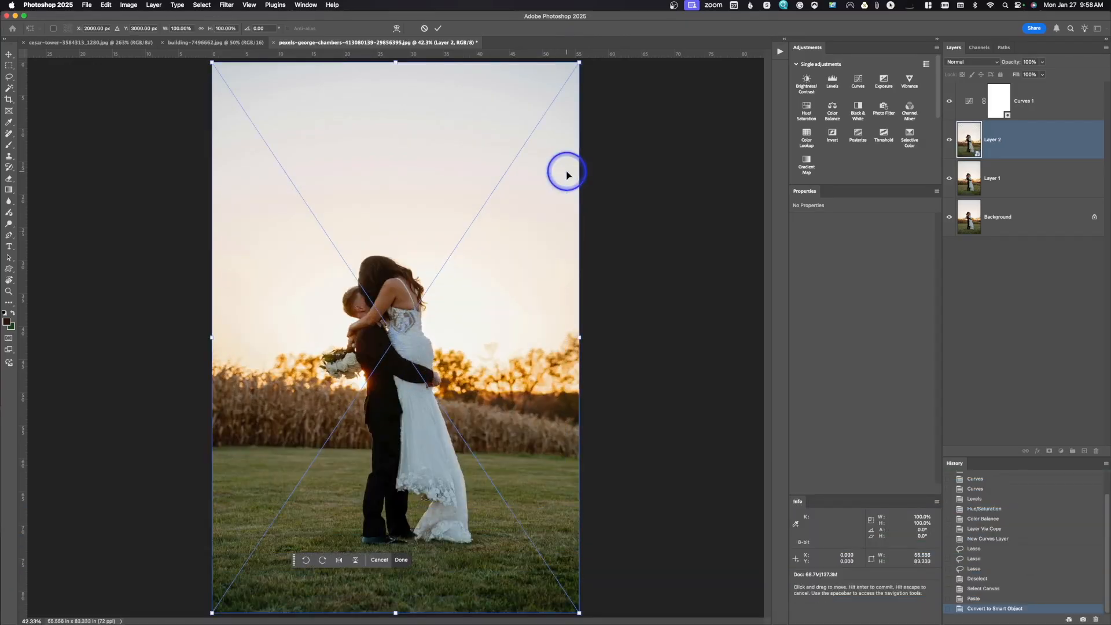
right_click(416, 237)
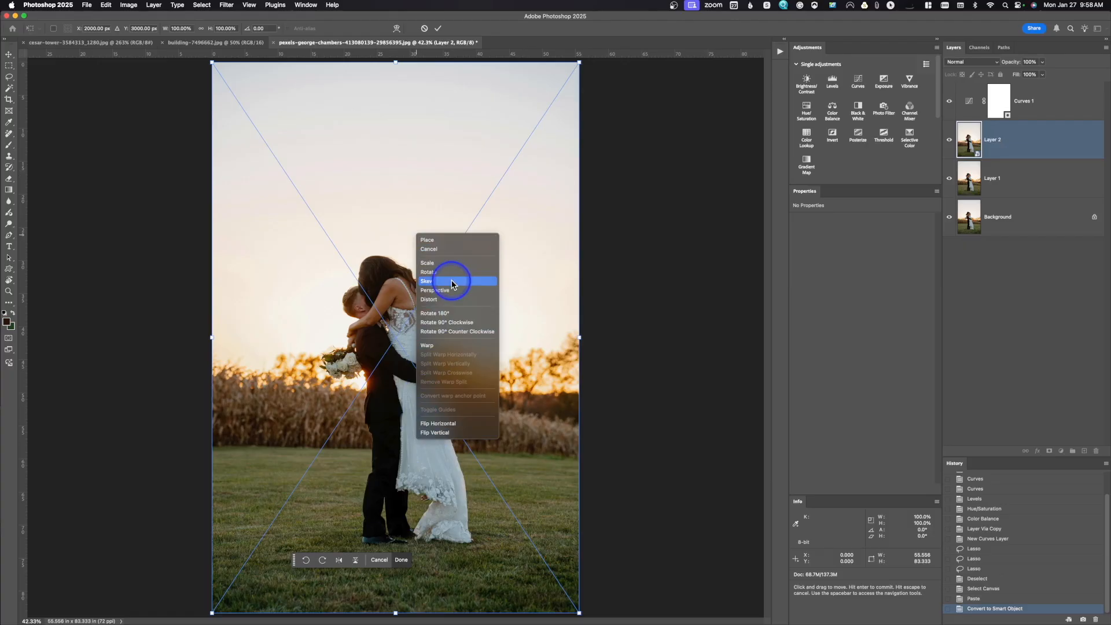
click(666, 235)
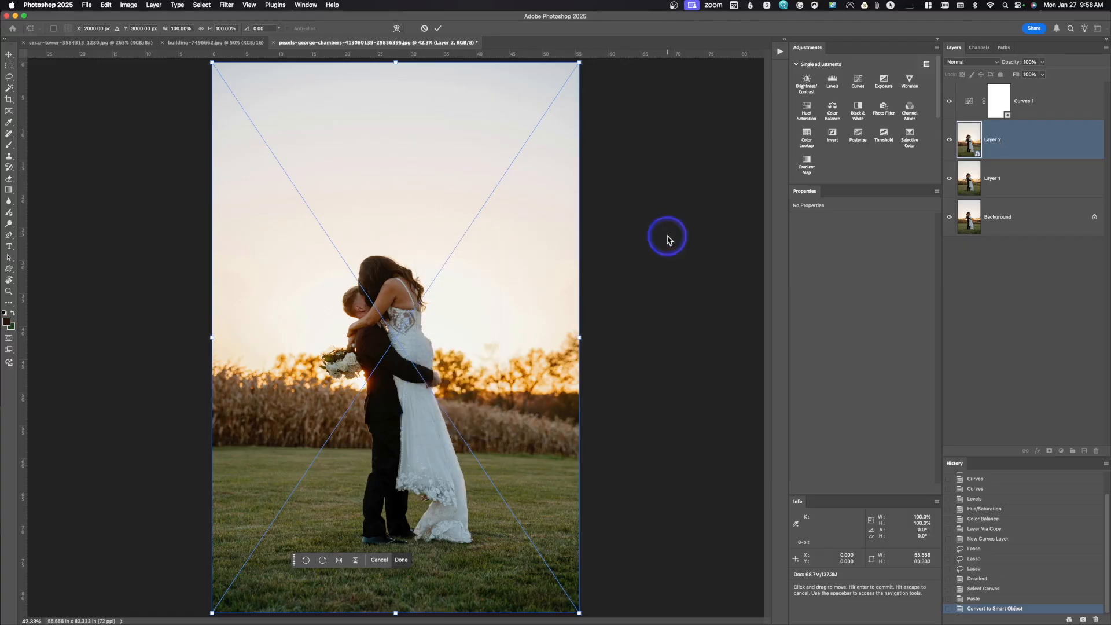
click(440, 29)
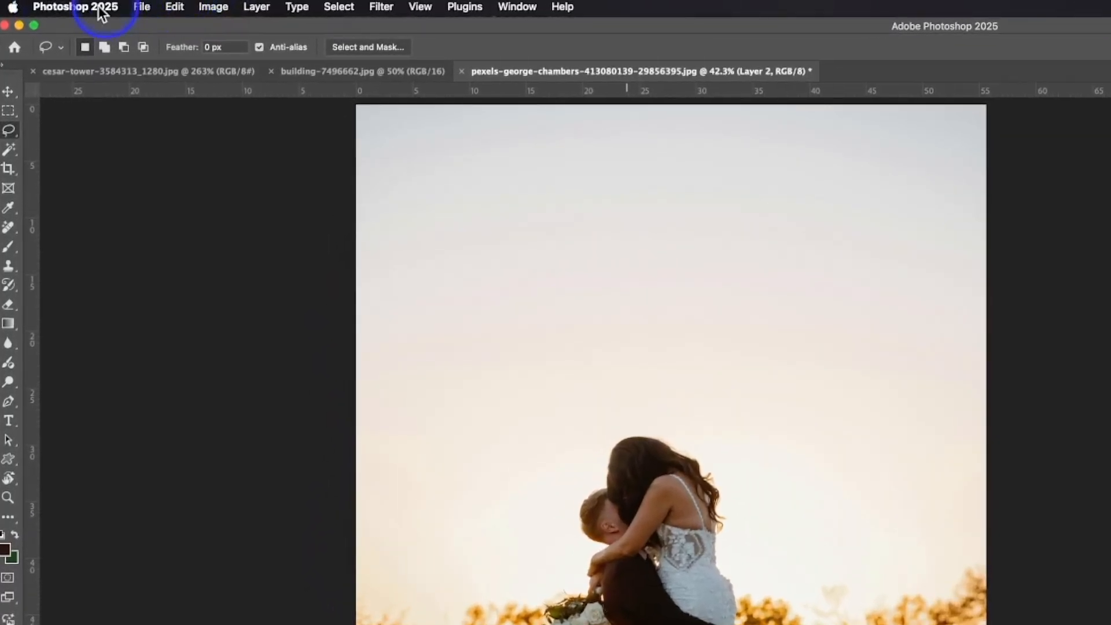
Review the File Handling preferences, including the legacy "Save As" option, and accept the settings.
click(99, 11)
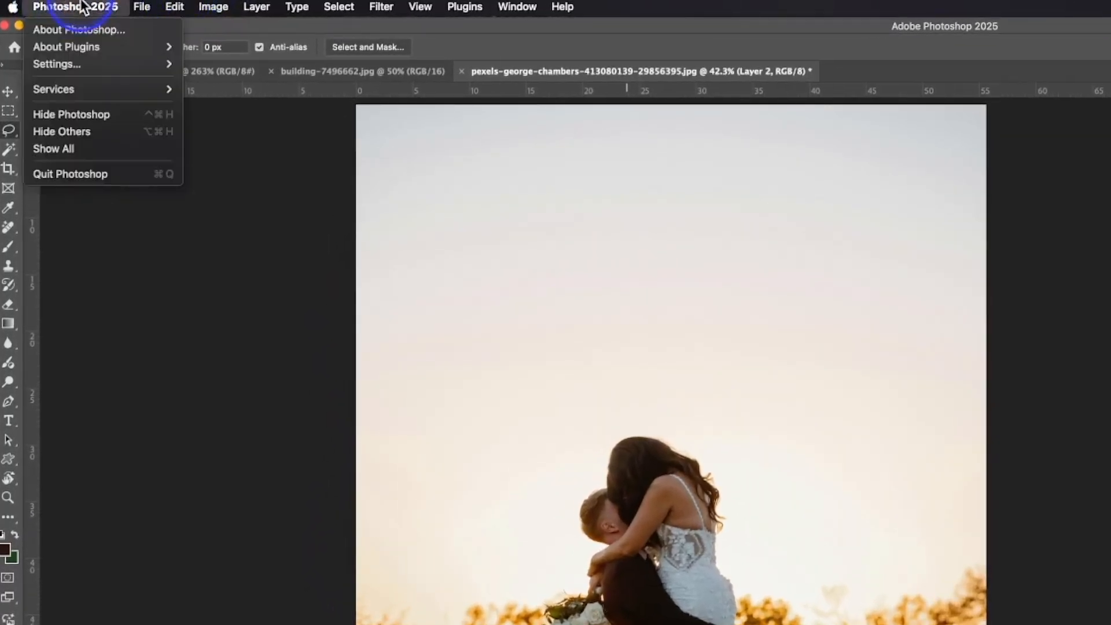
mouse_move(79, 65)
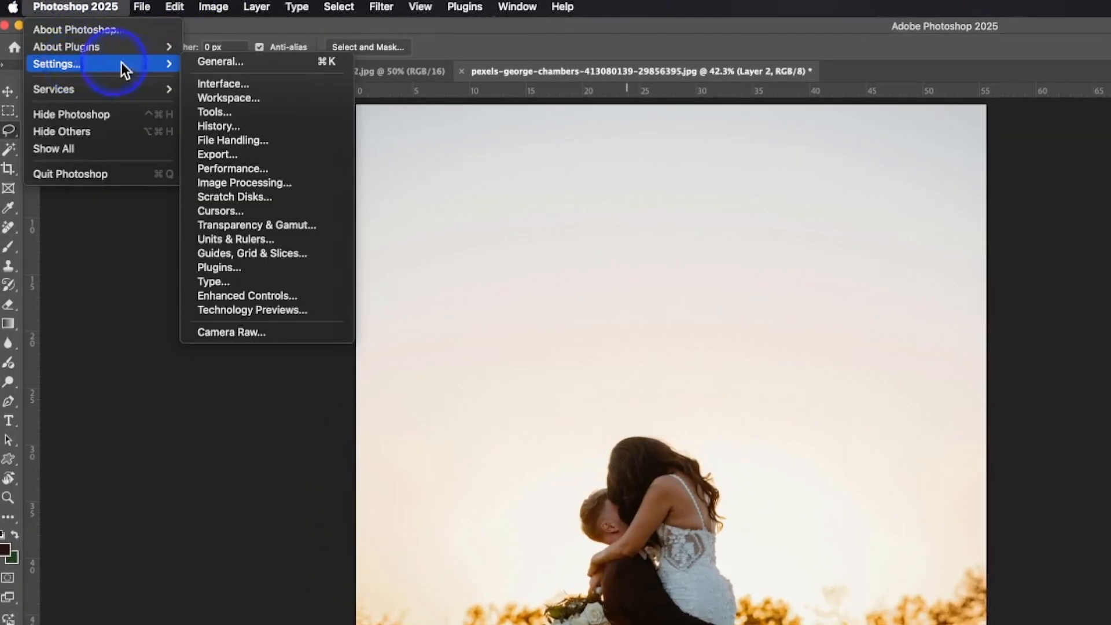
click(324, 140)
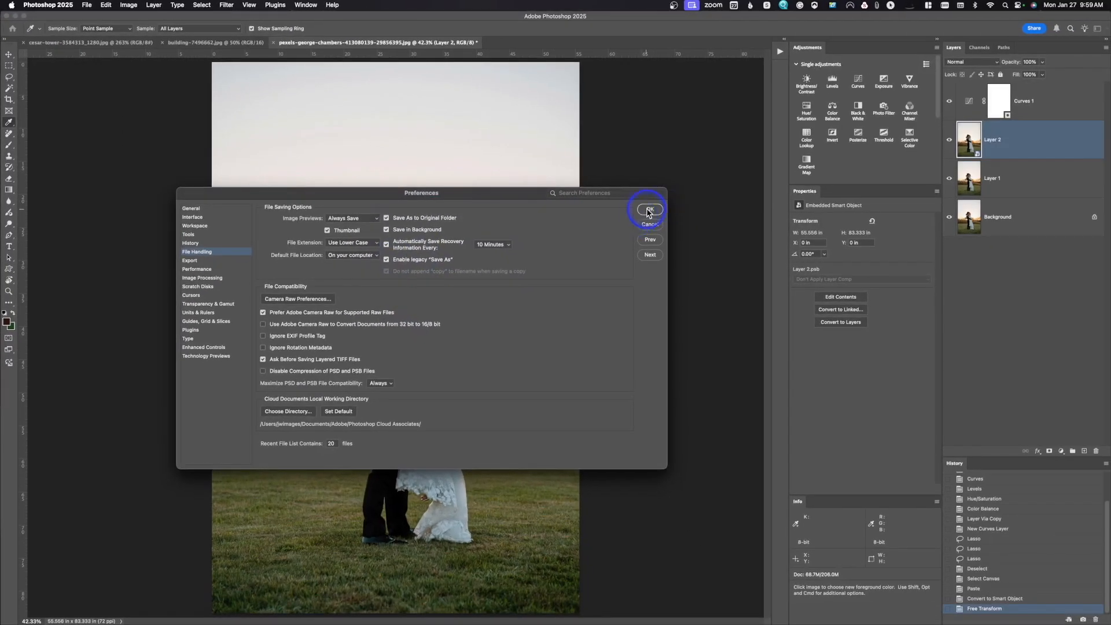
click(648, 213)
Examine the file format settings for Save As and Save a Copy, and cancel without saving.
key(l)
key(shift+super+s)
click(571, 434)
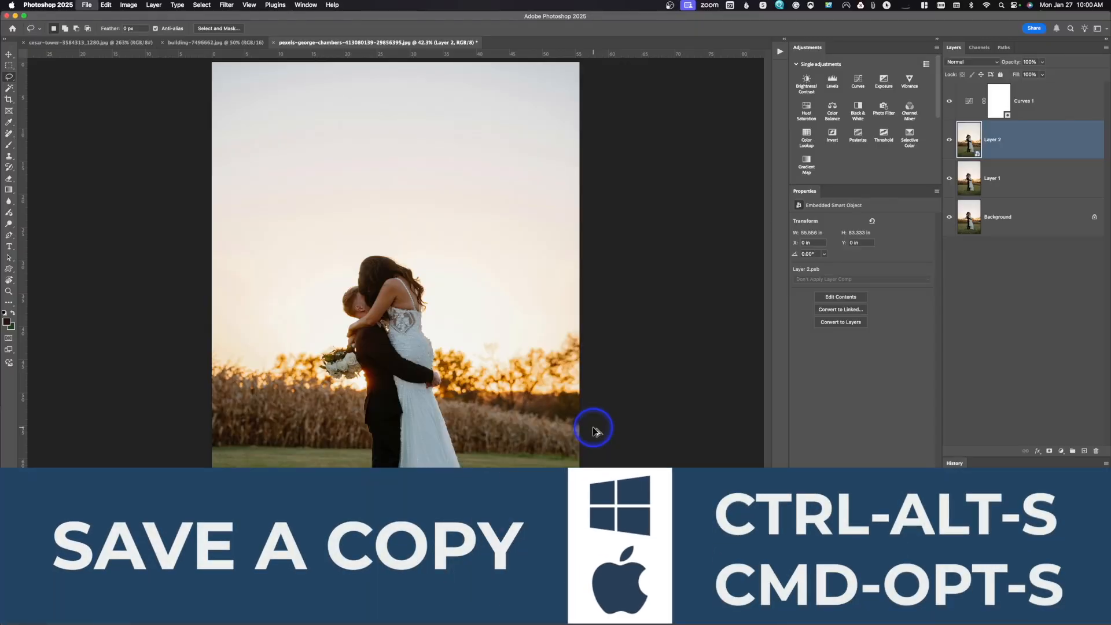
key(super+alt+s)
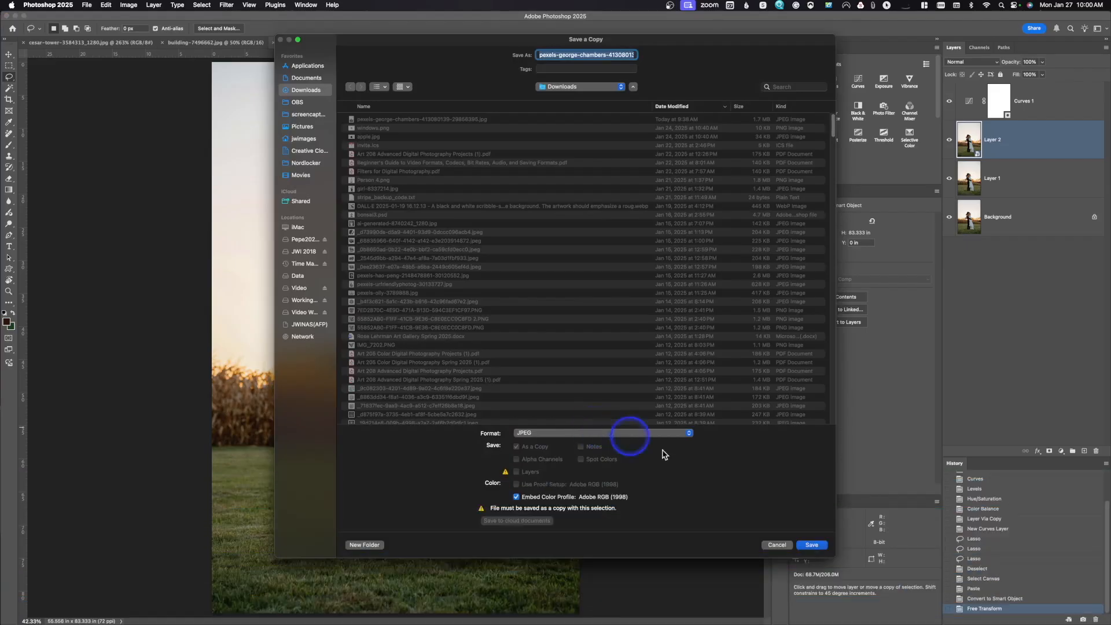
click(775, 545)
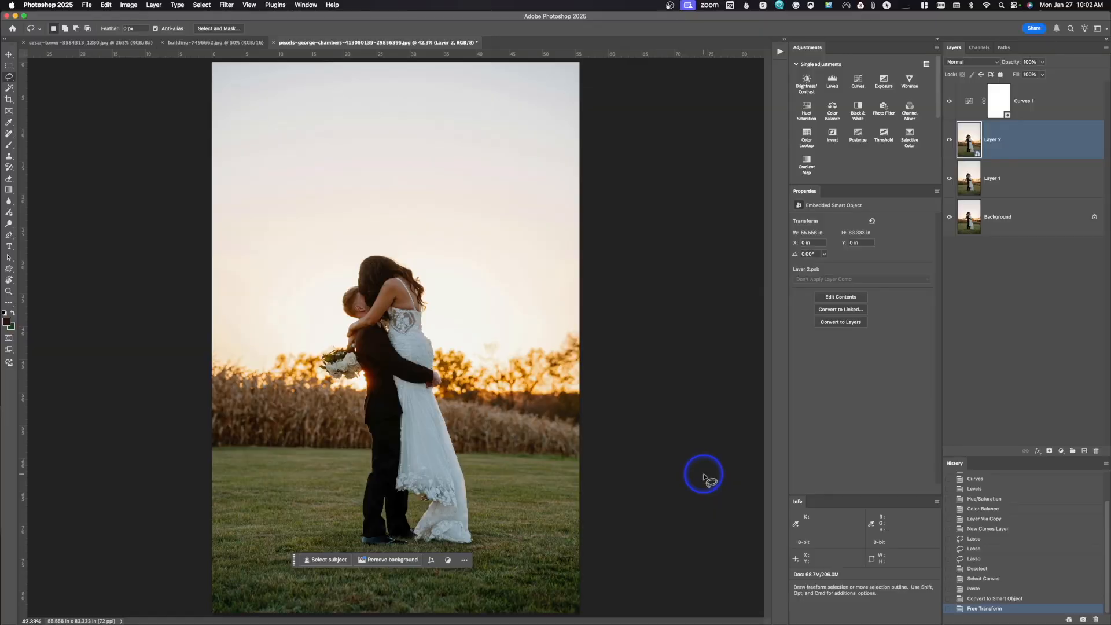
In building-7496662.jpg, enlarge the Brush to 700 px and stamp a hard-edged dark brown dot in the sky right of the tower.
key(super+o)
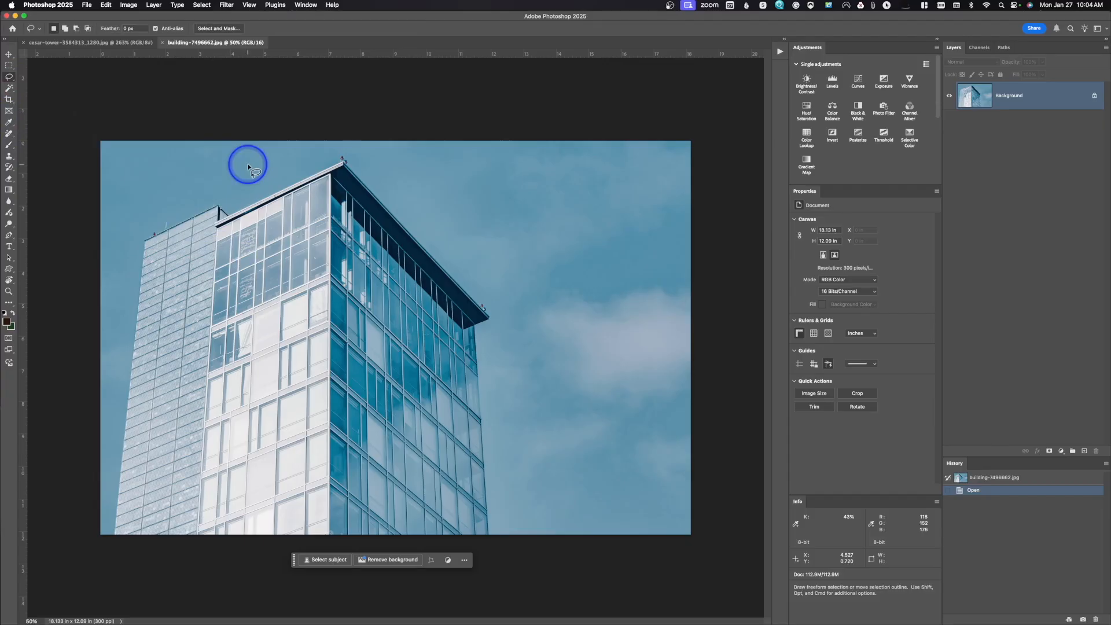
key(b)
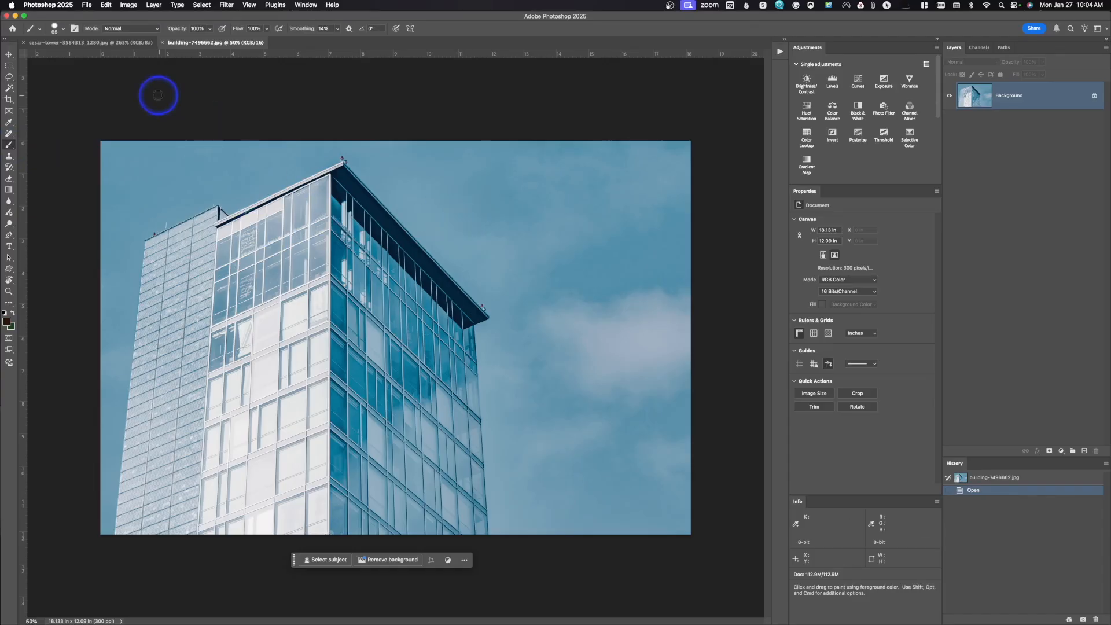
click(63, 31)
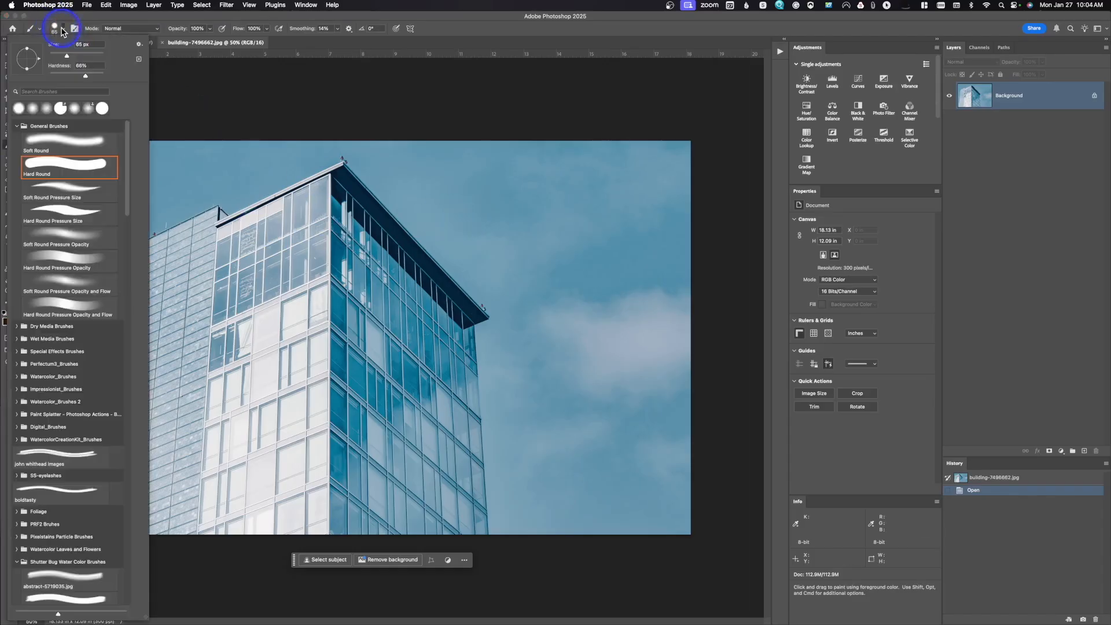
drag(68, 57, 77, 55)
click(64, 29)
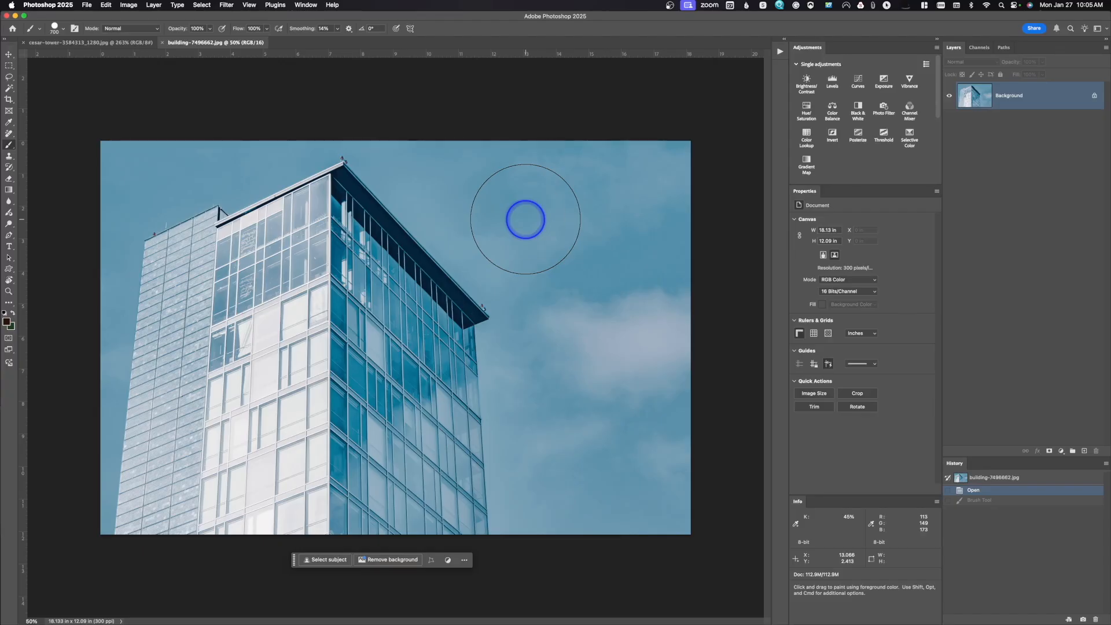
click(525, 219)
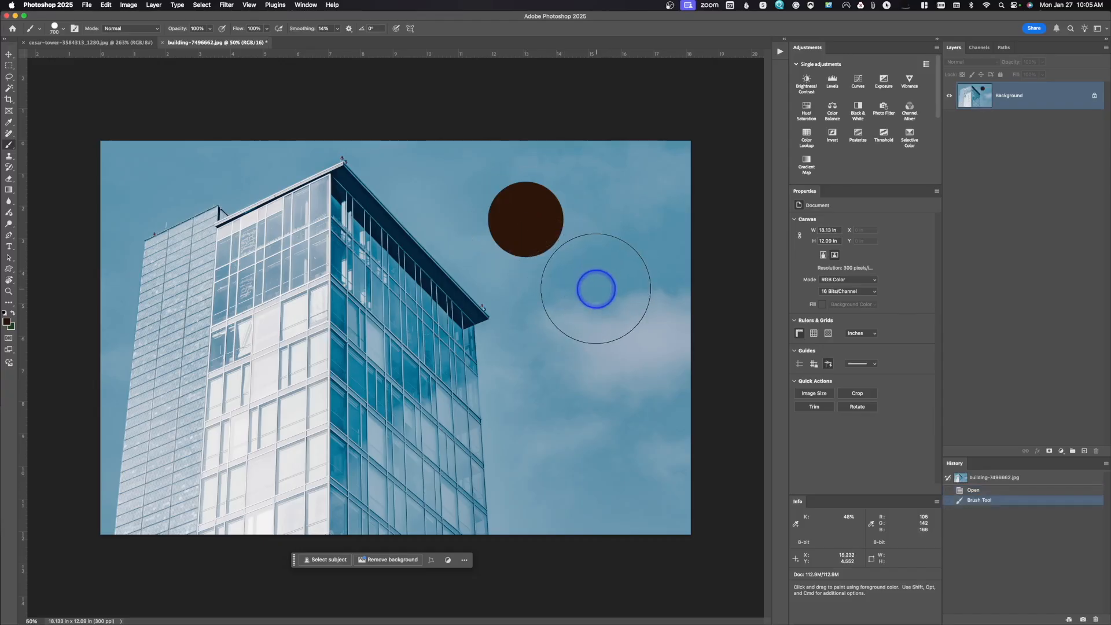
Soften the brush edge and paint one blurred brown dot below the first, undoing the repeated stroke over it.
key(shift)
key(shift+bracketleft)
key(shift+bracketleft)
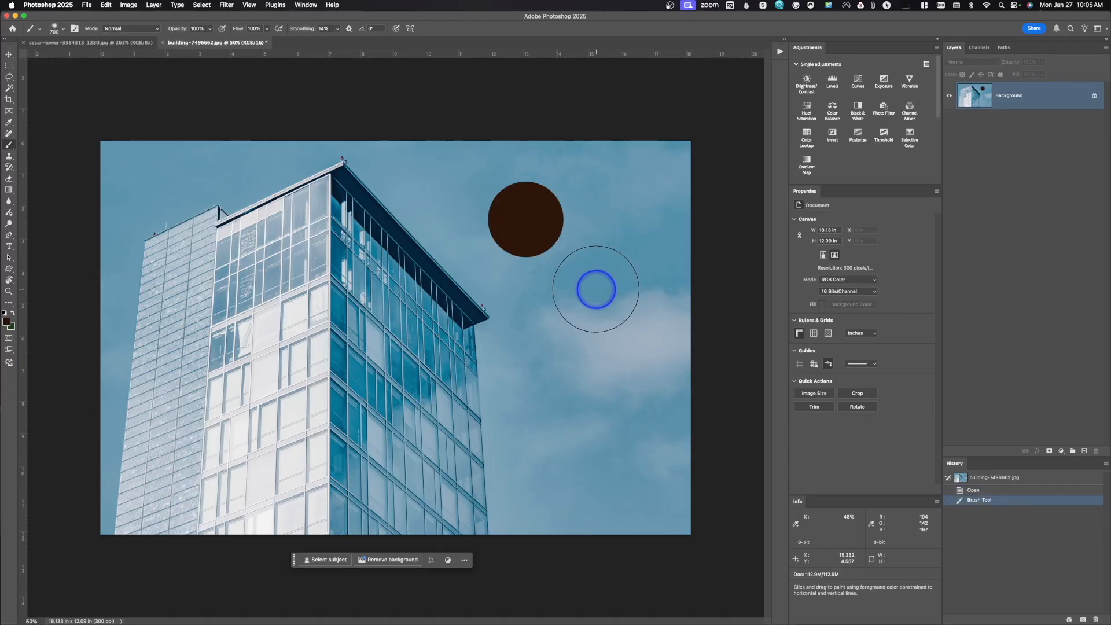
click(596, 289)
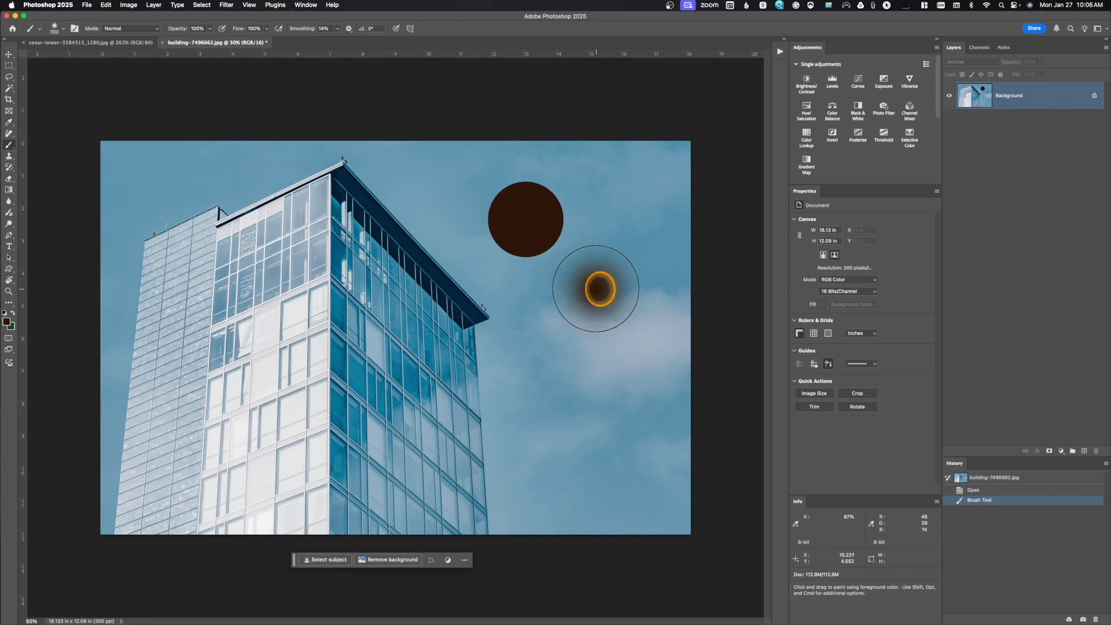
click(598, 288)
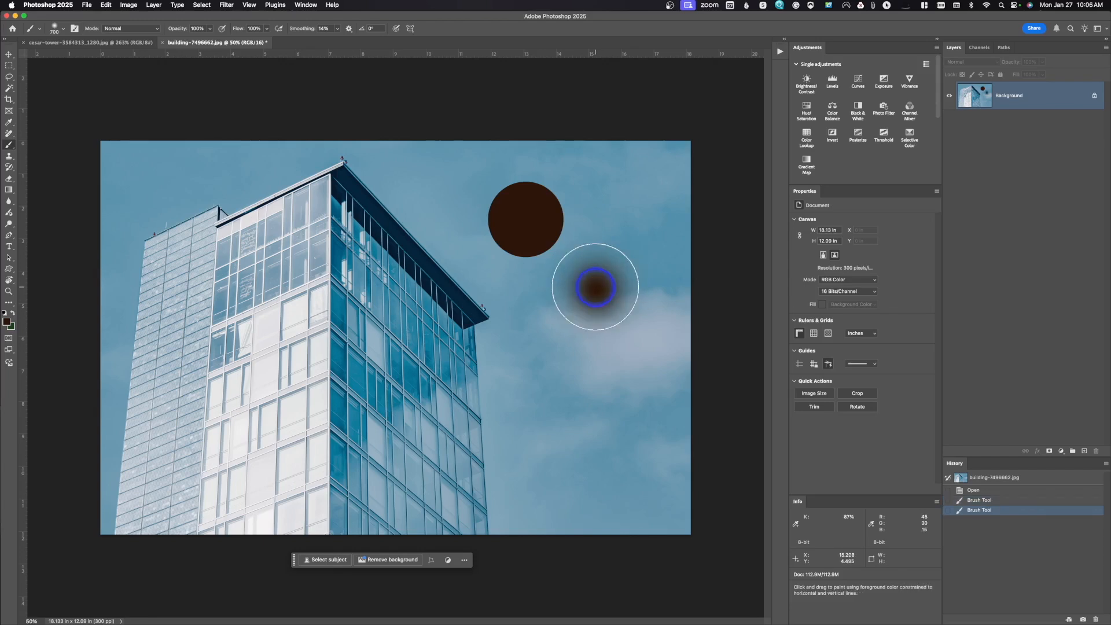
key(super+z)
Reduce the brush to 600 px, harden its edge, and stamp a third brown dot in the lower sky.
key([)
key(shift)
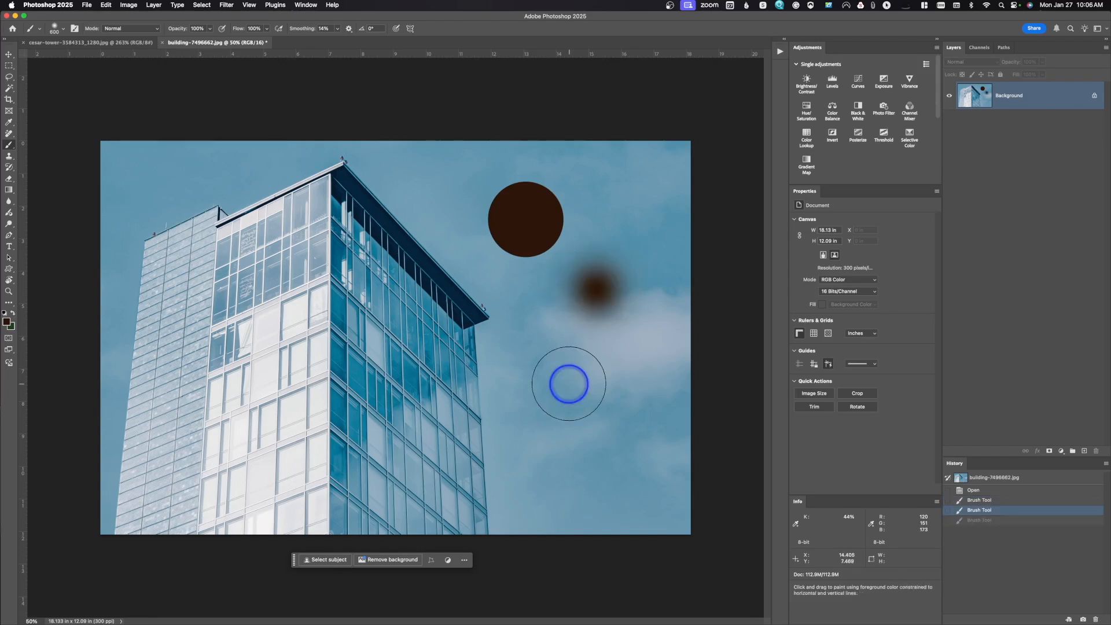
key(bracketright)
key(bracketright)
click(569, 384)
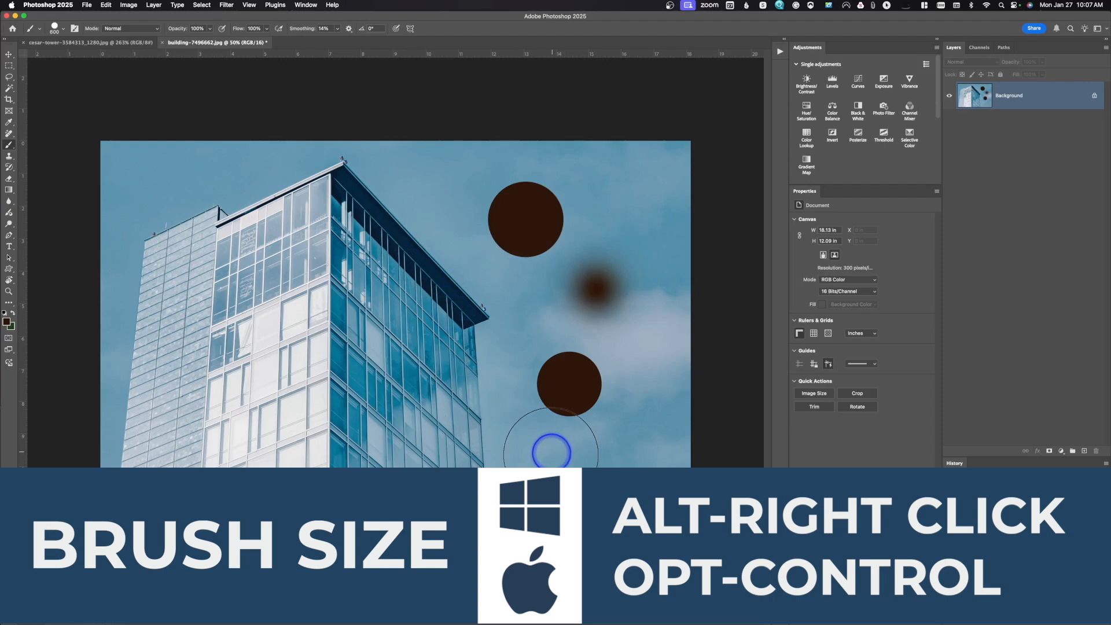
Adjust the Brush diameter and edge hardness interactively with the on-canvas preview in the sky below the third brown dot.
drag(552, 451, 553, 459)
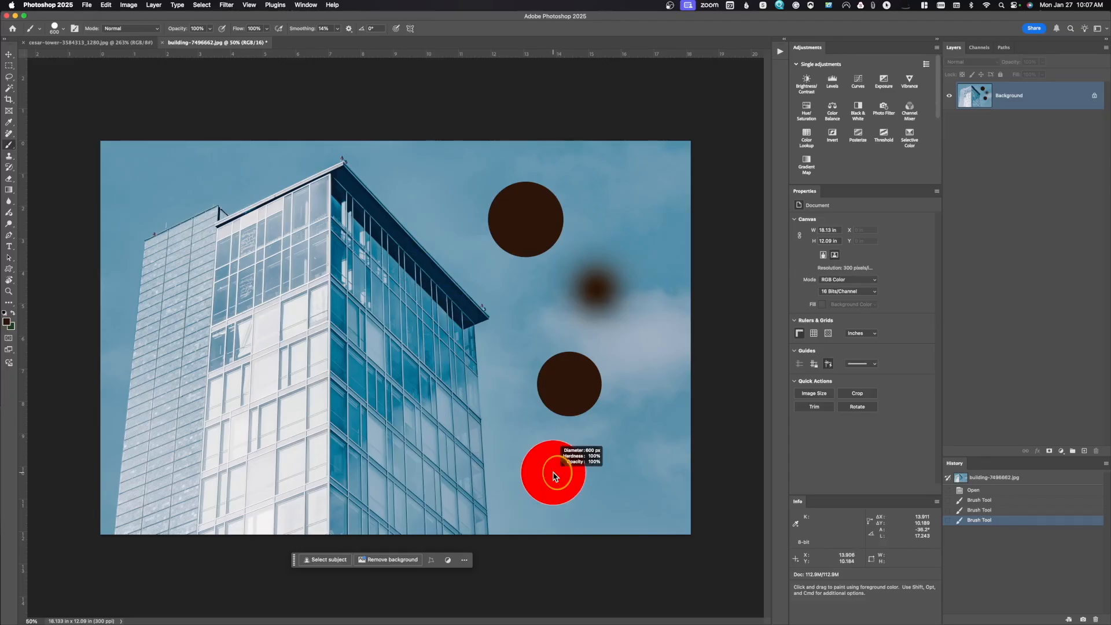
mouse_move(554, 475)
mouse_down()
mouse_move(617, 479)
mouse_move(541, 480)
mouse_move(541, 333)
mouse_move(549, 540)
mouse_up()
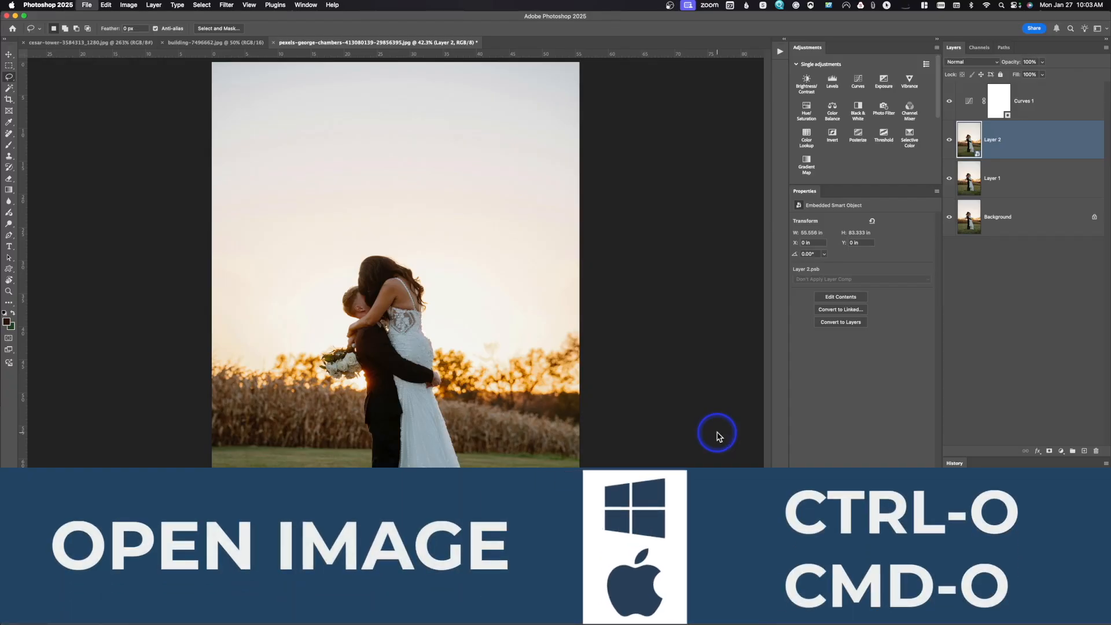
View the Open file dialog and the New Document presets, dismissing each without opening or creating a document.
key(super+o)
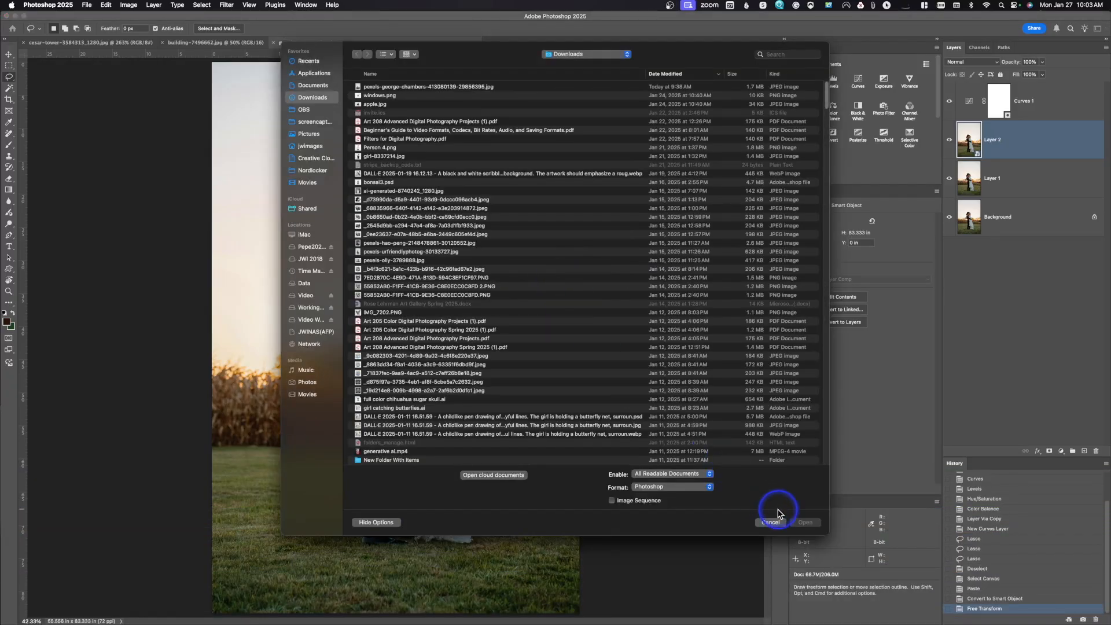
click(771, 523)
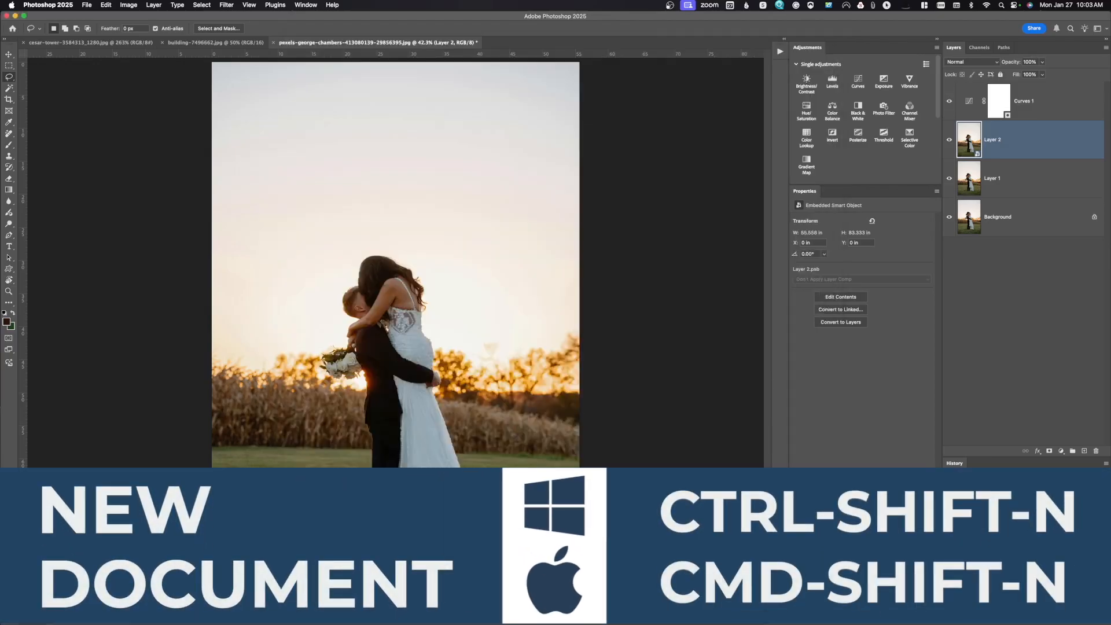
key(super+shift+n)
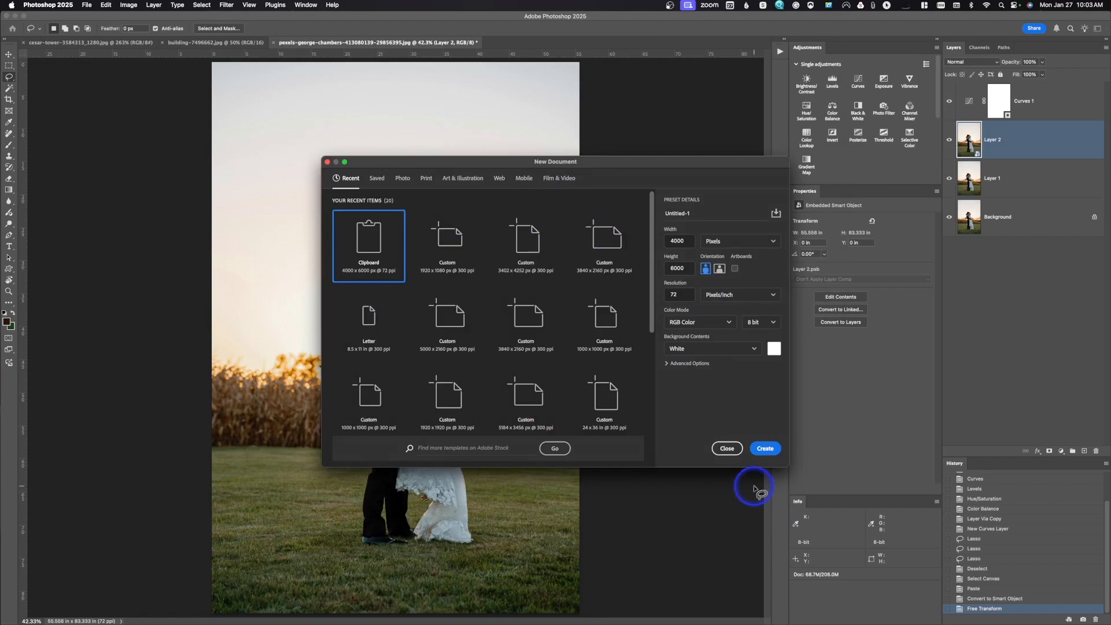
click(719, 449)
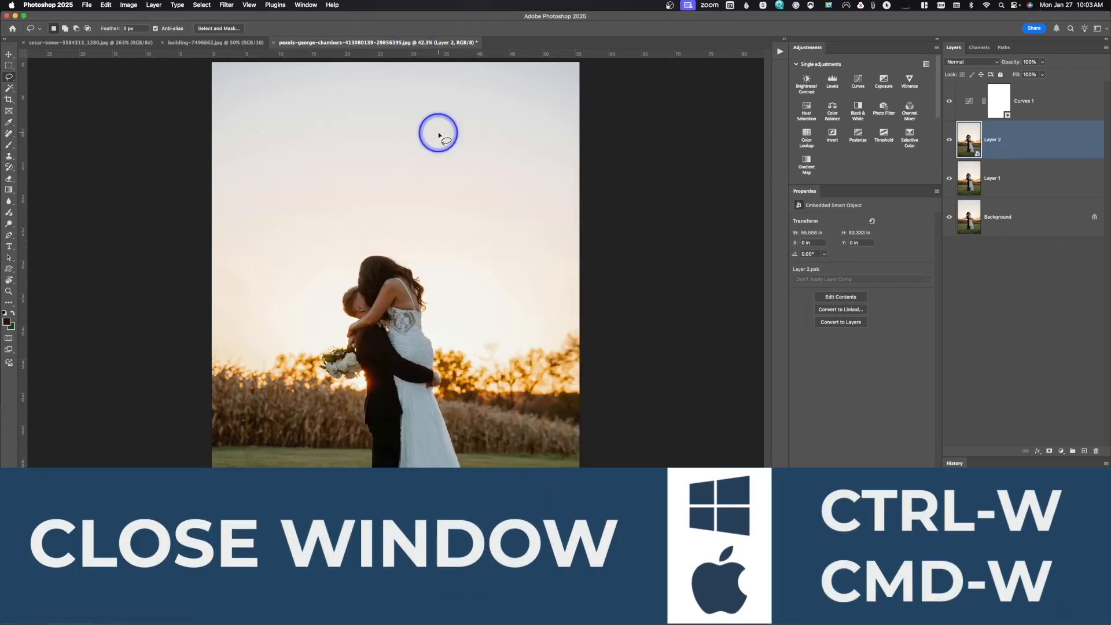
Close the wedding couple photo document without saving its changes.
key(super+w)
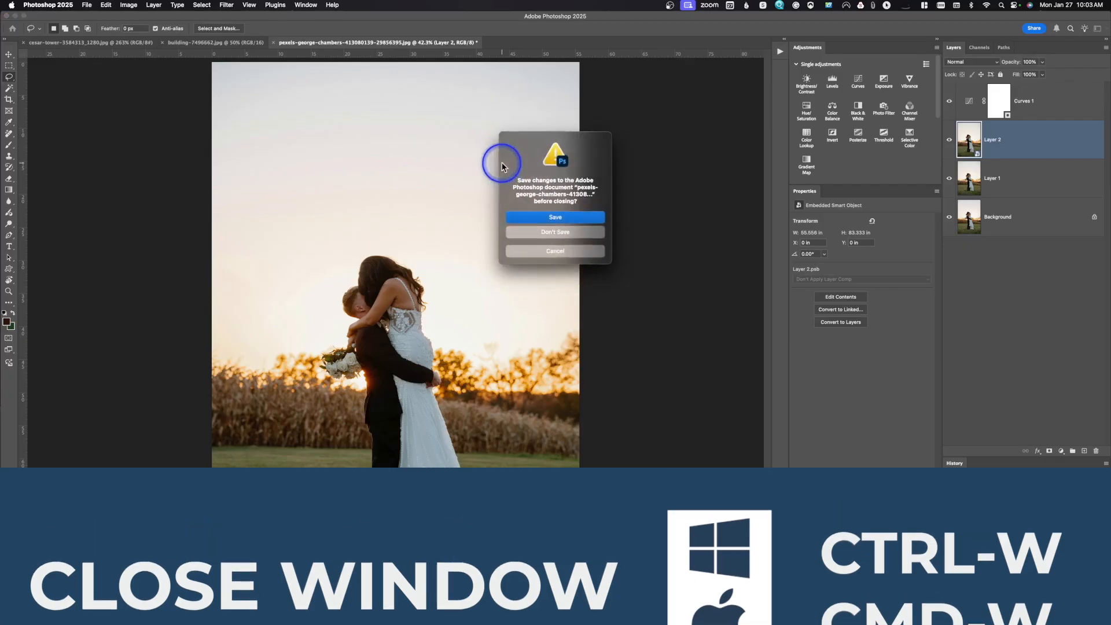
click(551, 232)
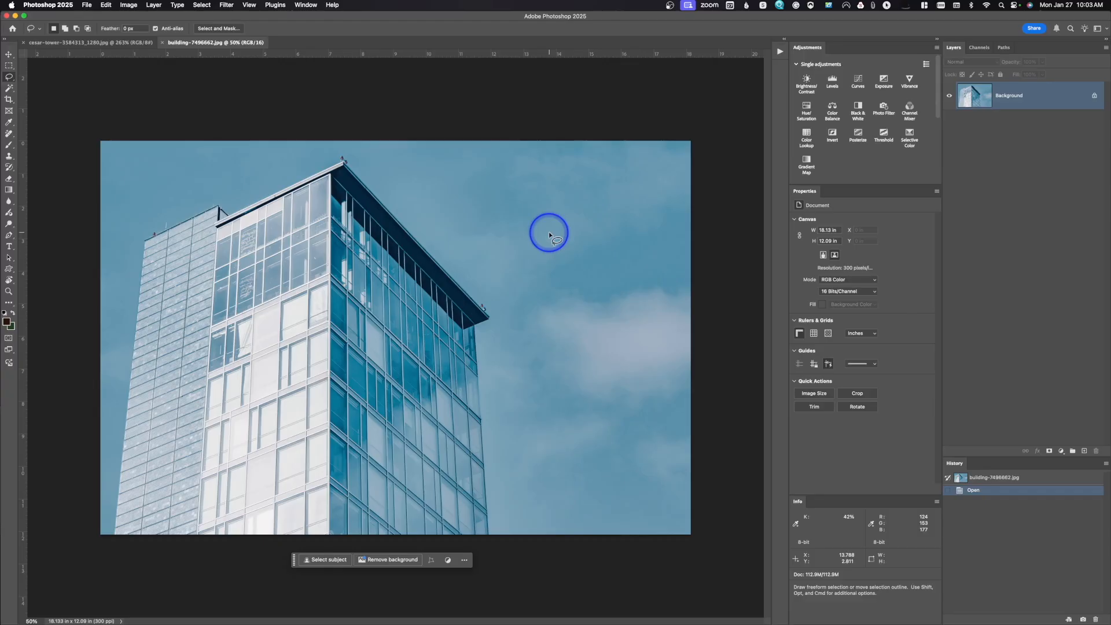